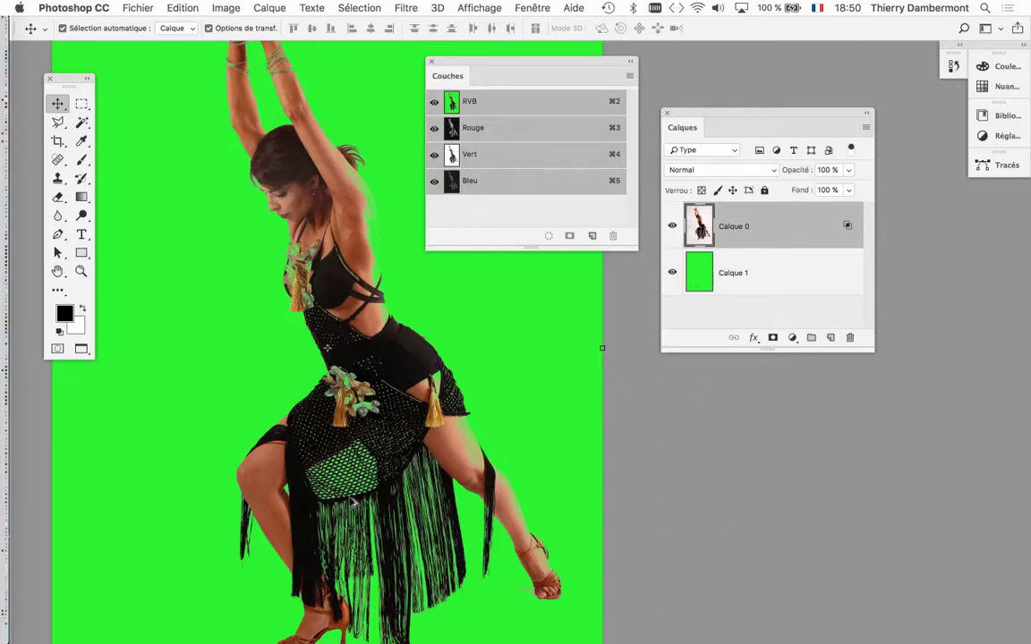
- Enlarge the Calques panel and place it beside the canvas
{"action": "left_click_drag", "start_coordinate": [727, 112], "coordinate": [754, 91]}
{"action": "left_click_drag", "start_coordinate": [896, 320], "coordinate": [948, 378]}
{"action": "left_click_drag", "start_coordinate": [824, 86], "coordinate": [745, 144]}
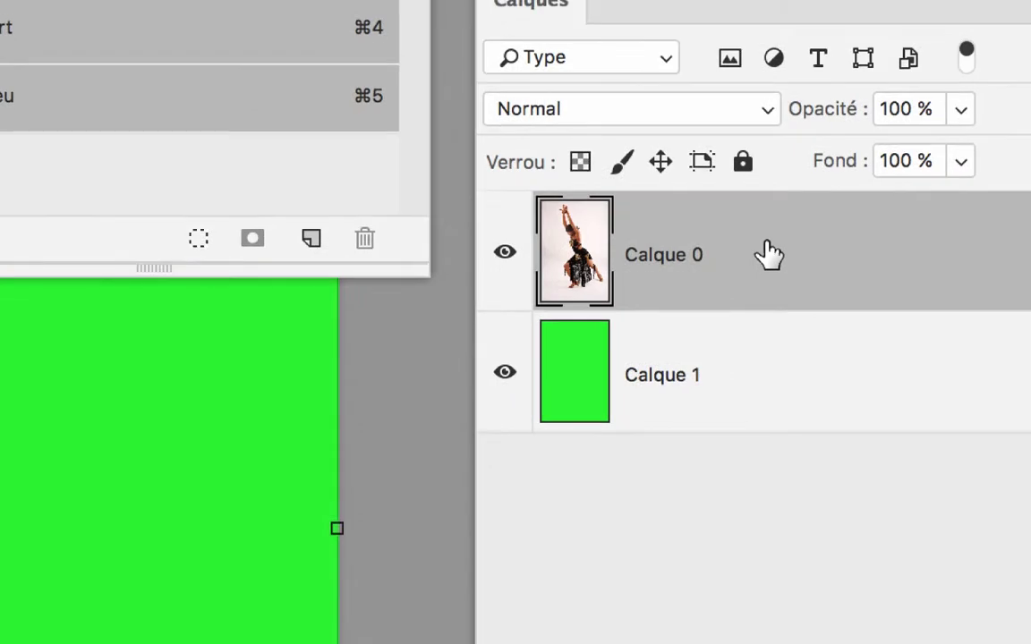
- Duplicate Calque 0 as a layer named 'bouche trous' and open its Layer Style
{"action": "mouse_move", "coordinate": [769, 258]}
{"action": "left_mouse_down"}
{"action": "mouse_move", "coordinate": [838, 354]}
{"action": "mouse_move", "coordinate": [846, 394]}
{"action": "left_mouse_up"}
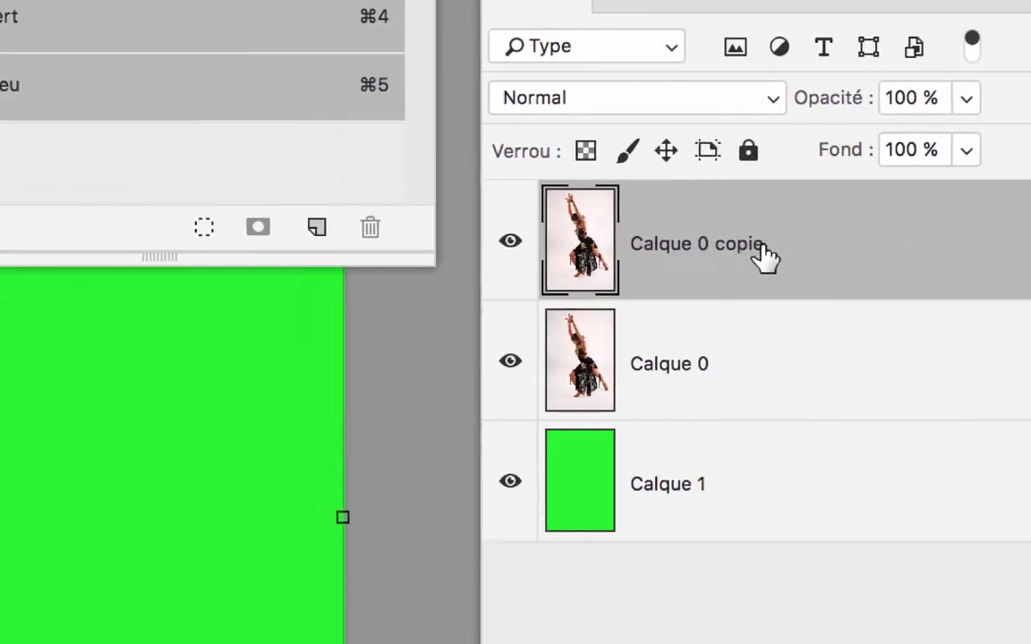
{"action": "double_click", "coordinate": [752, 243]}
{"action": "type", "text": "bouc"}
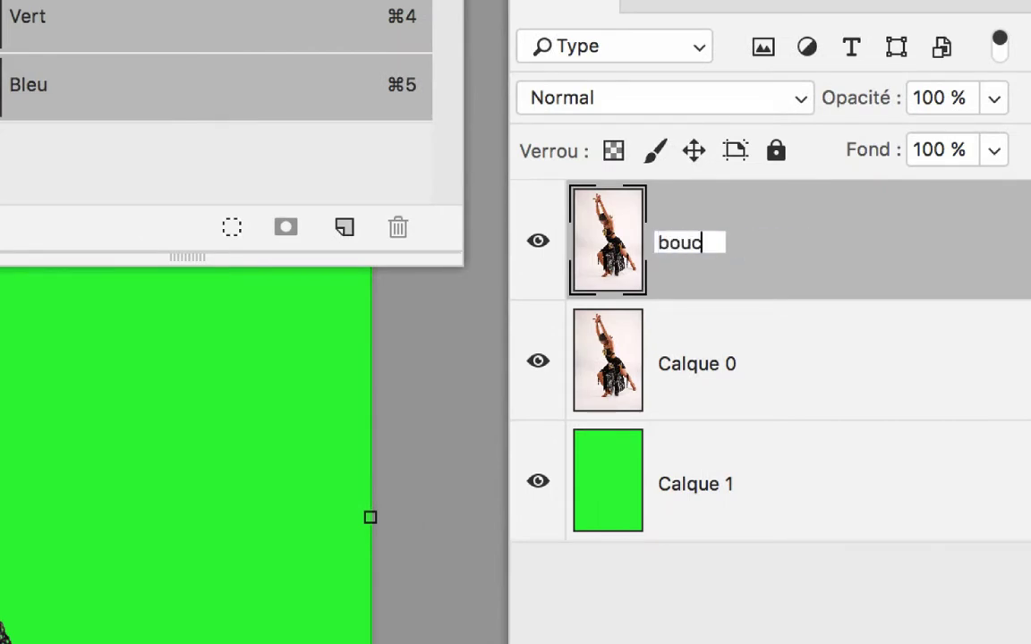
{"action": "type", "text": "he trous"}
{"action": "key", "text": "Return"}
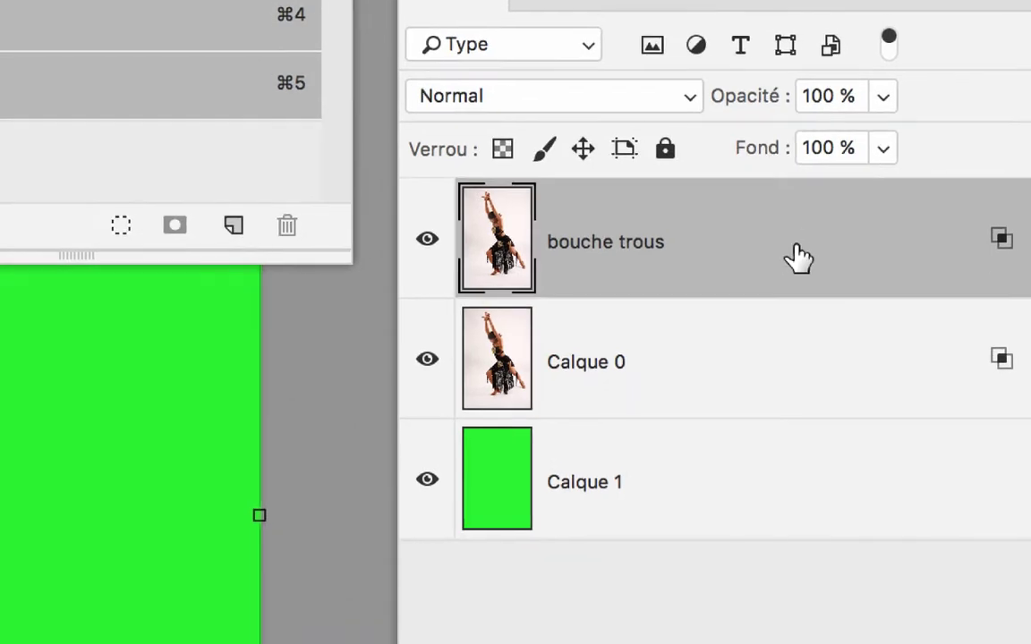
{"action": "double_click", "coordinate": [787, 257]}
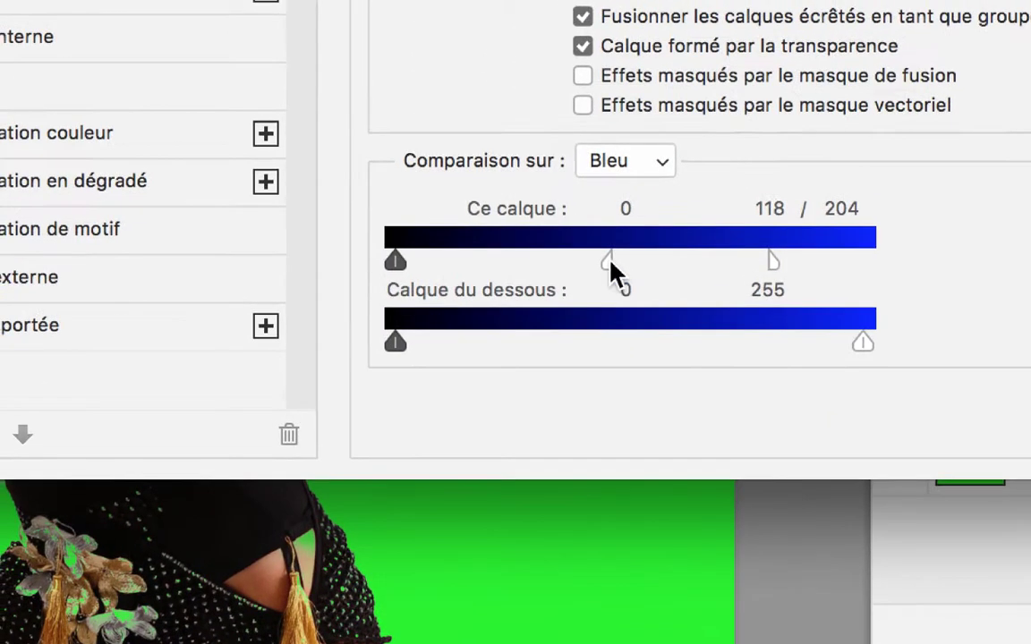
- Set the Blend If Bleu 'Ce calque' white slider to 184, apply it, and move Couches aside
{"action": "left_click_drag", "start_coordinate": [521, 268], "coordinate": [797, 271]}
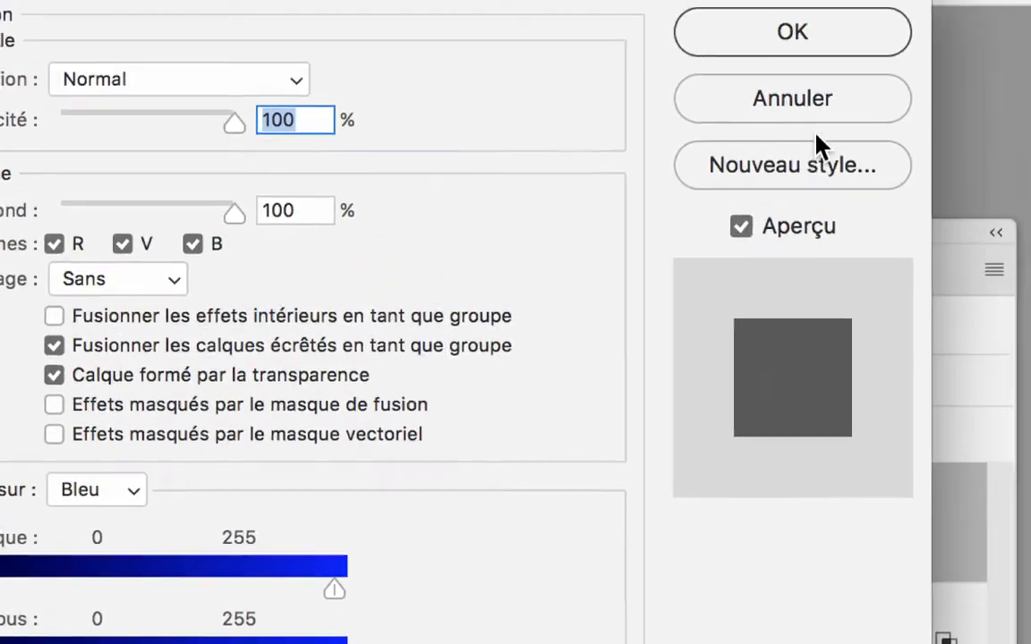
{"action": "left_click", "coordinate": [823, 36]}
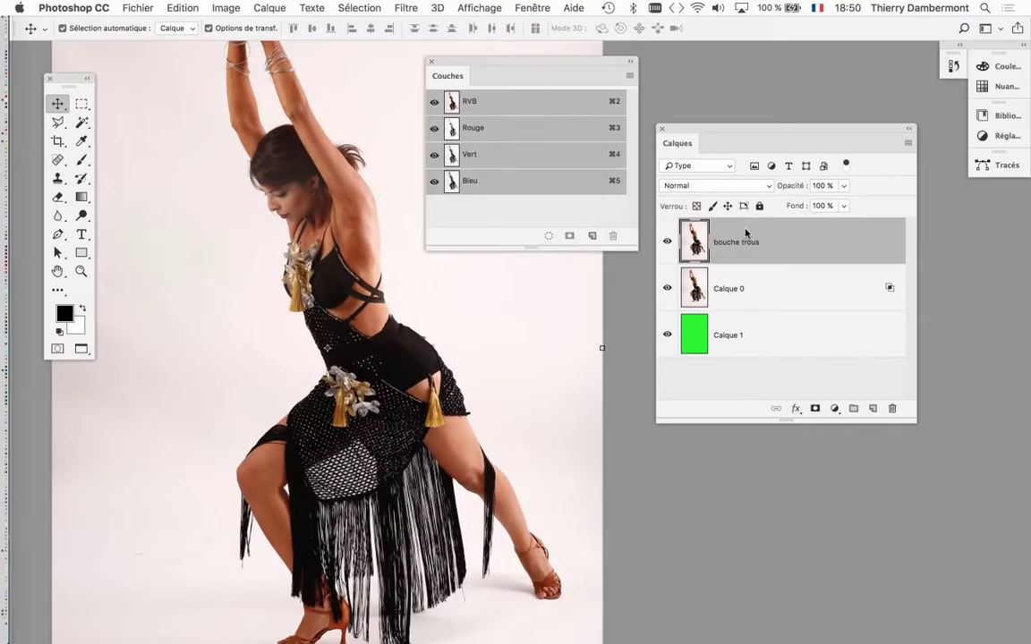
{"action": "left_click_drag", "start_coordinate": [576, 73], "coordinate": [596, 49]}
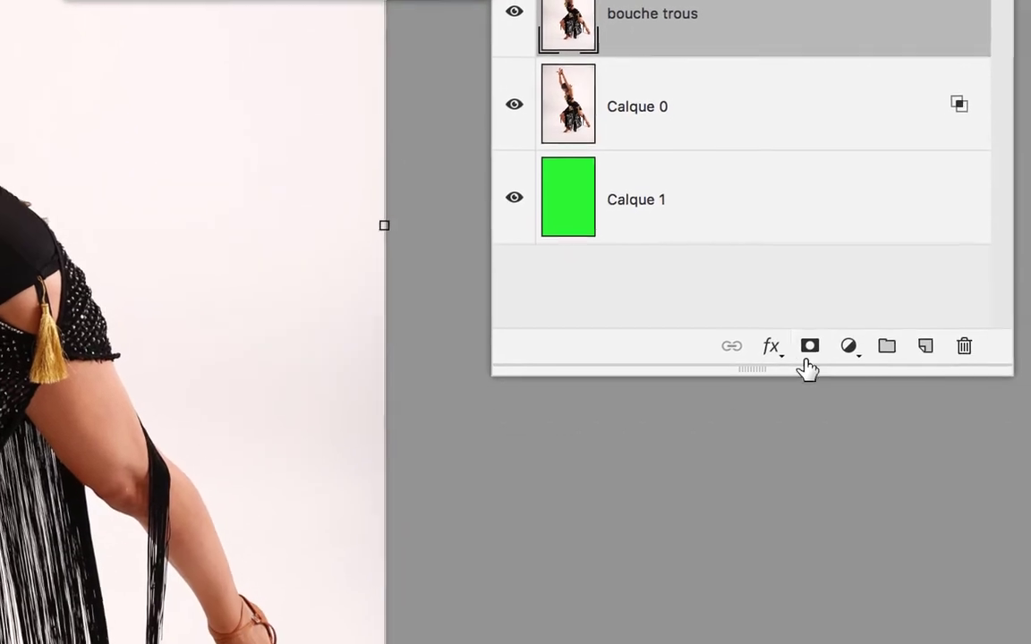
- Add a black hide-all mask to 'bouche trous', then select Calque 0
{"action": "left_click", "coordinate": [806, 358], "text": "alt"}
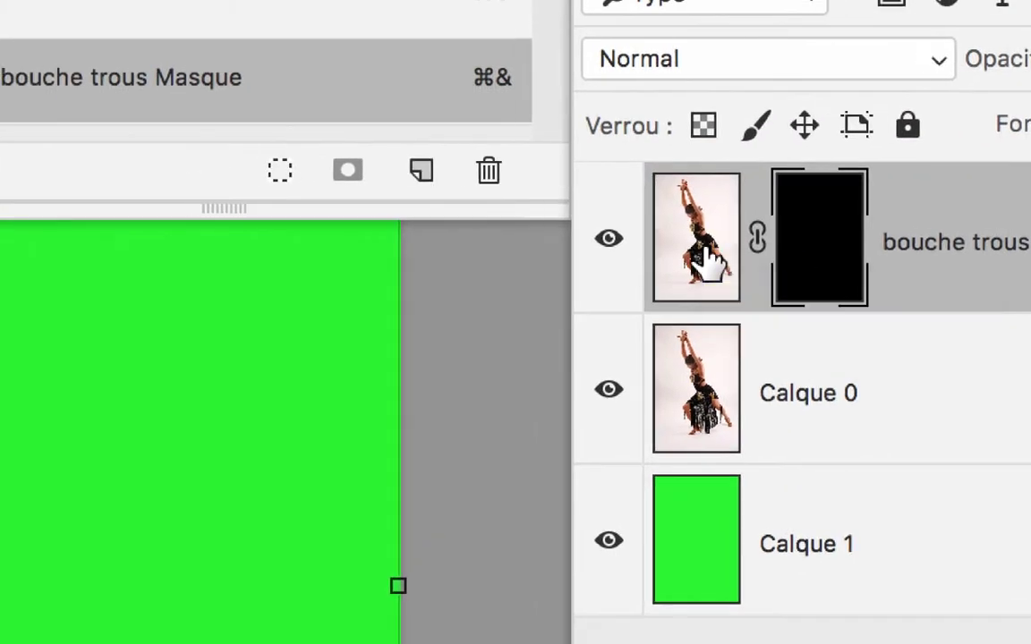
{"action": "left_click", "coordinate": [707, 260]}
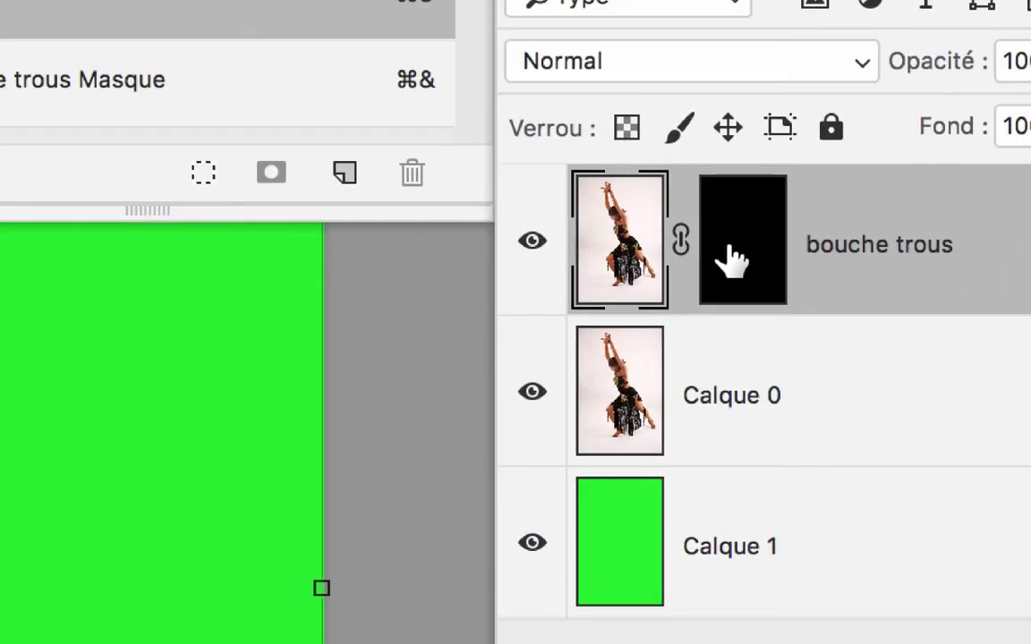
{"action": "left_click", "coordinate": [729, 260]}
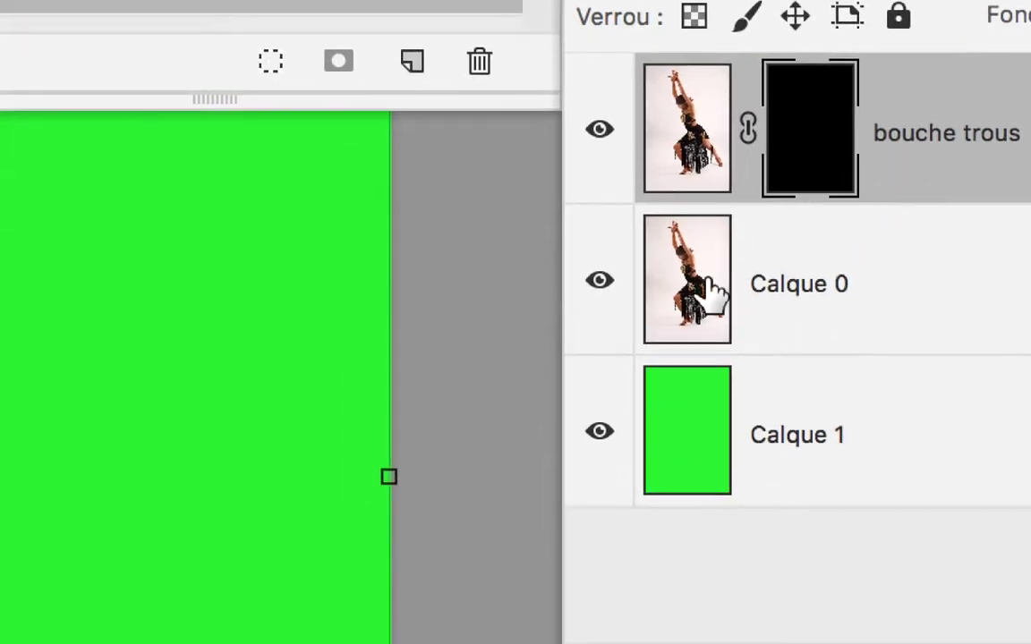
{"action": "left_click", "coordinate": [646, 401]}
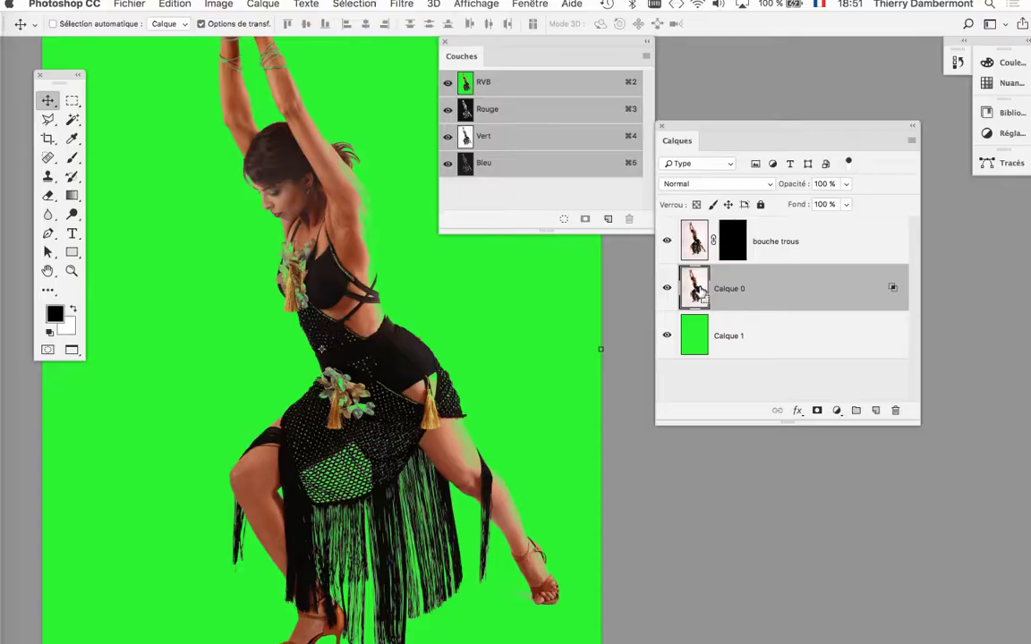
- Target the 'bouche trous' mask and dock the Couches panel below Calques
{"action": "left_click_drag", "start_coordinate": [509, 49], "coordinate": [551, 48]}
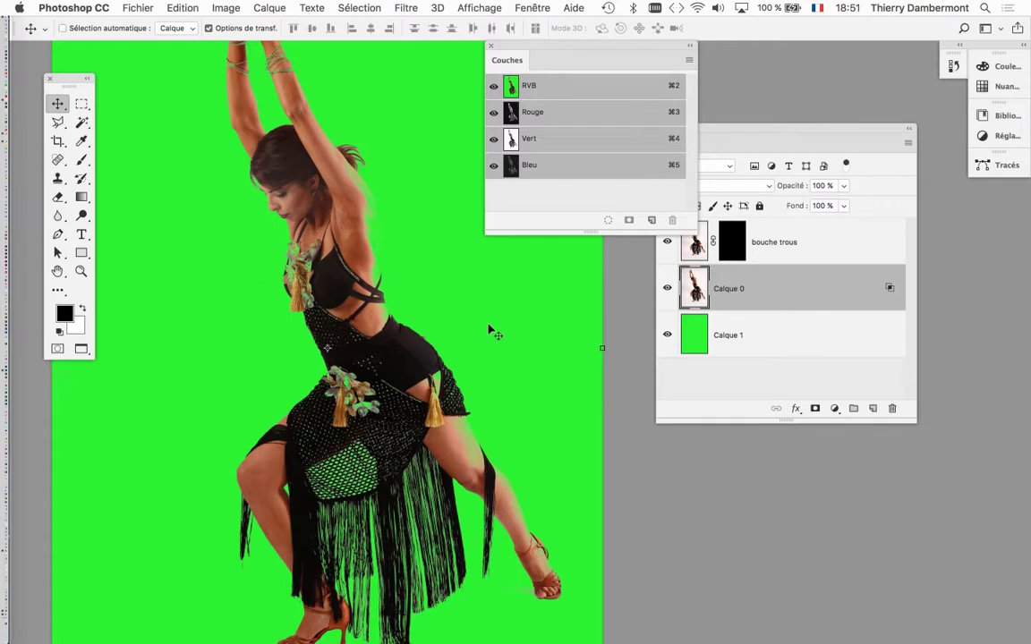
{"action": "left_click", "coordinate": [727, 236]}
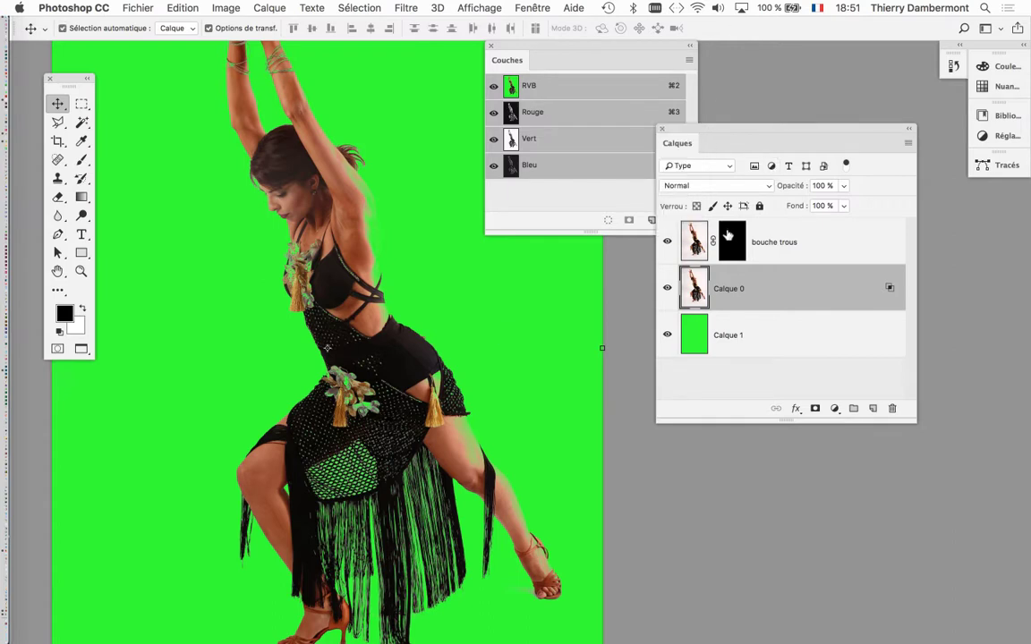
{"action": "left_click", "coordinate": [732, 248]}
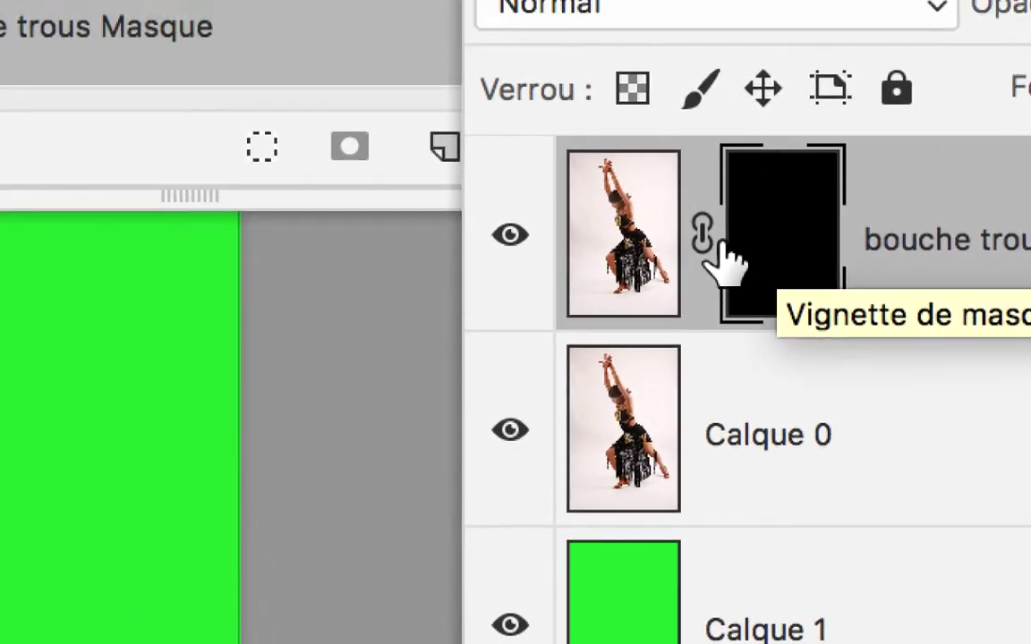
{"action": "left_click_drag", "start_coordinate": [720, 228], "coordinate": [724, 249]}
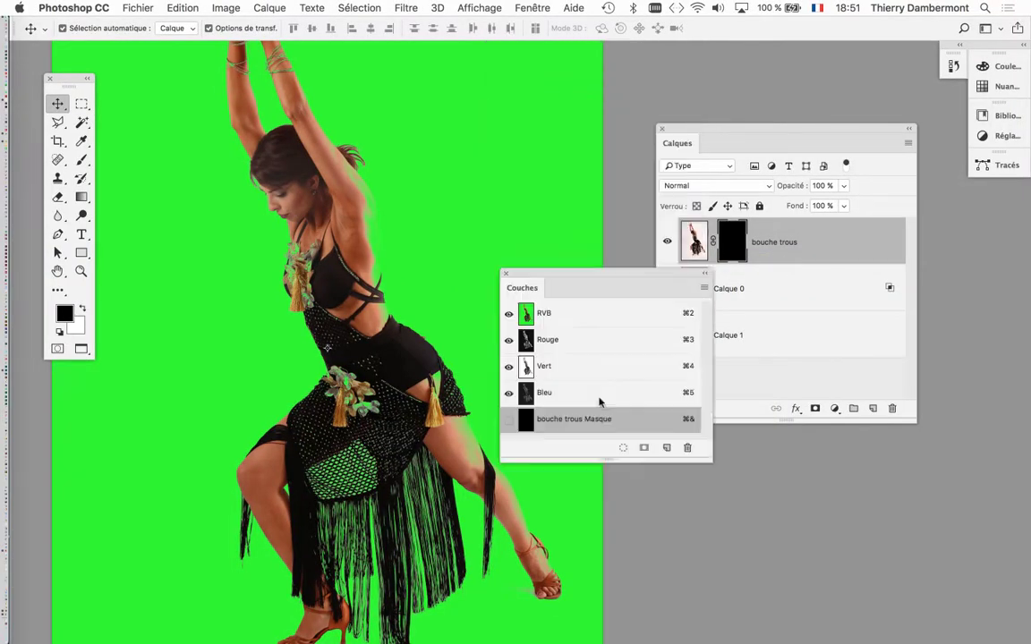
{"action": "left_click_drag", "start_coordinate": [532, 49], "coordinate": [761, 465]}
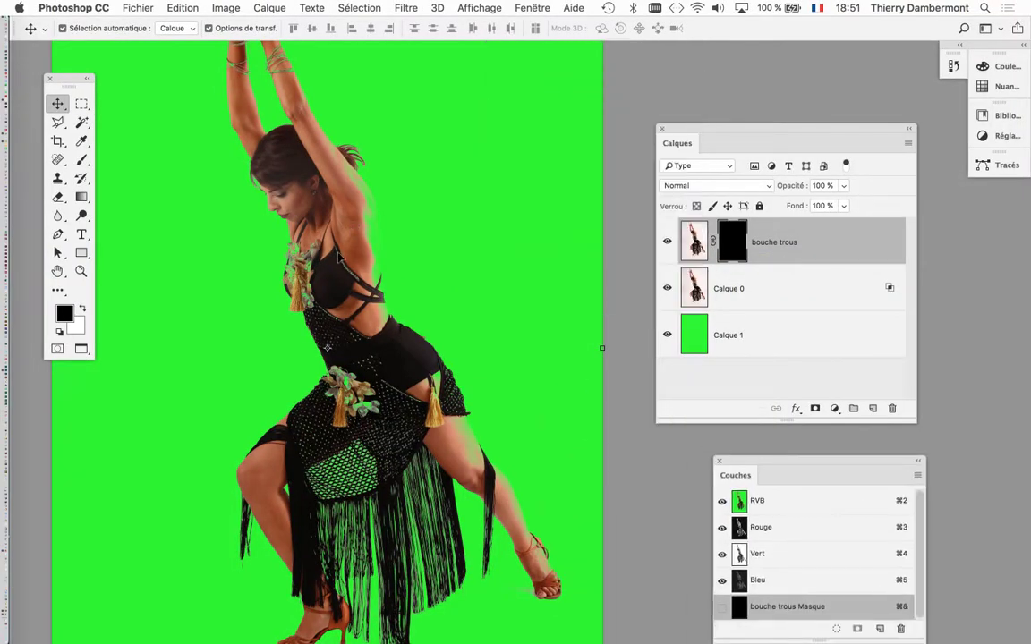
{"action": "scroll", "coordinate": [302, 273], "scroll_direction": "up", "scroll_amount": 5}
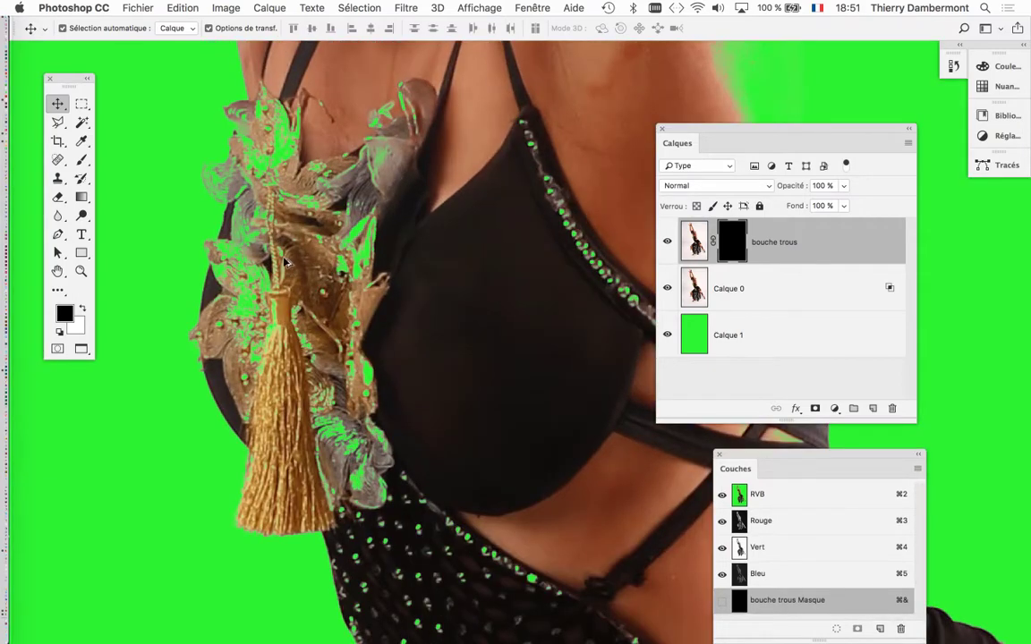
- Choose the standard Brush tool with default colours swapped so white is foreground
{"action": "left_click", "coordinate": [79, 168]}
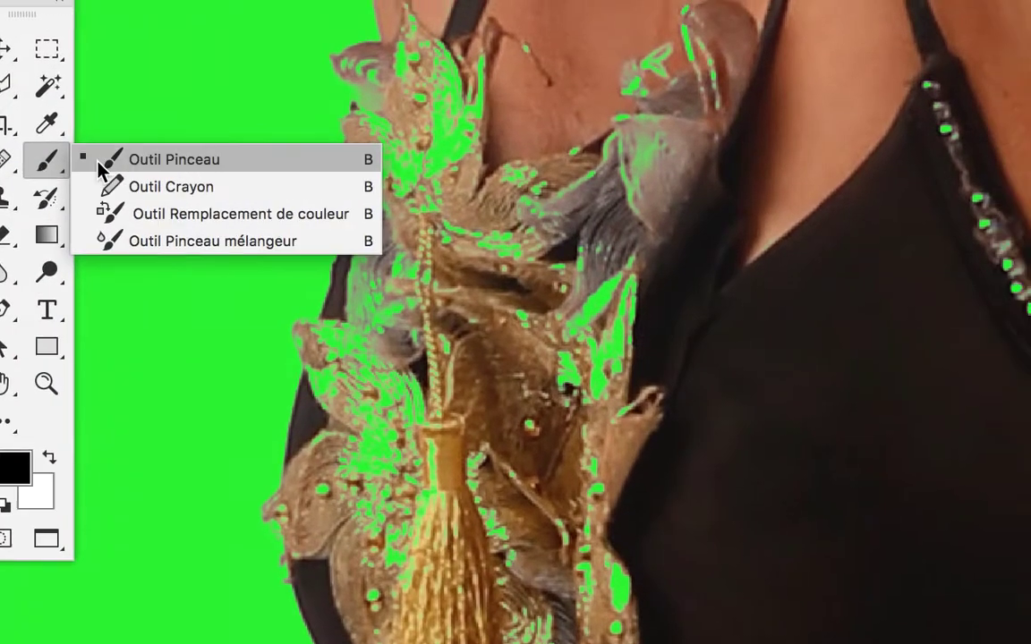
{"action": "left_click", "coordinate": [81, 166]}
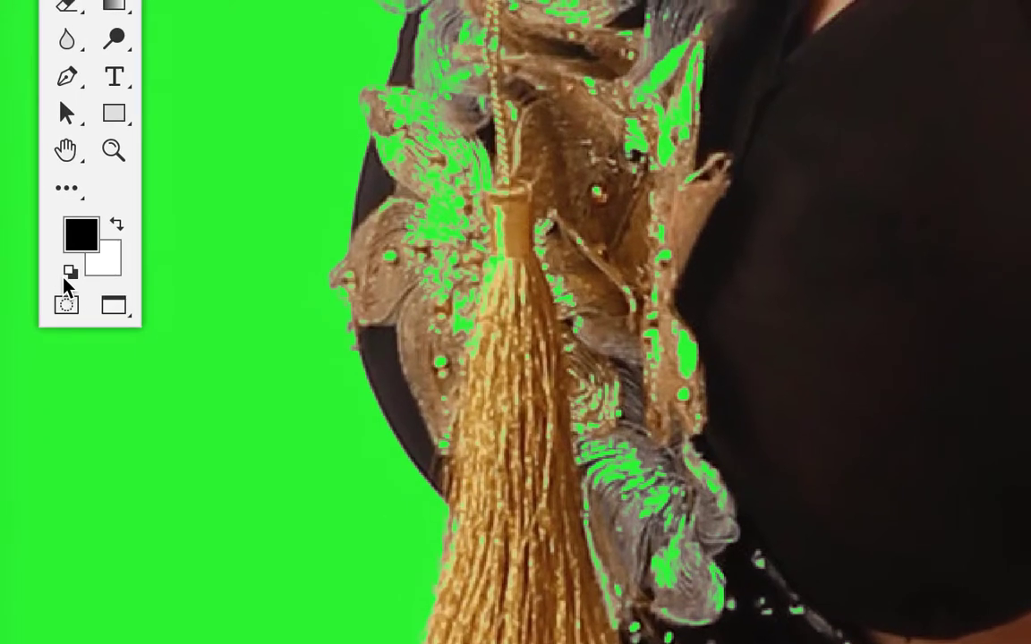
{"action": "key", "text": "x"}
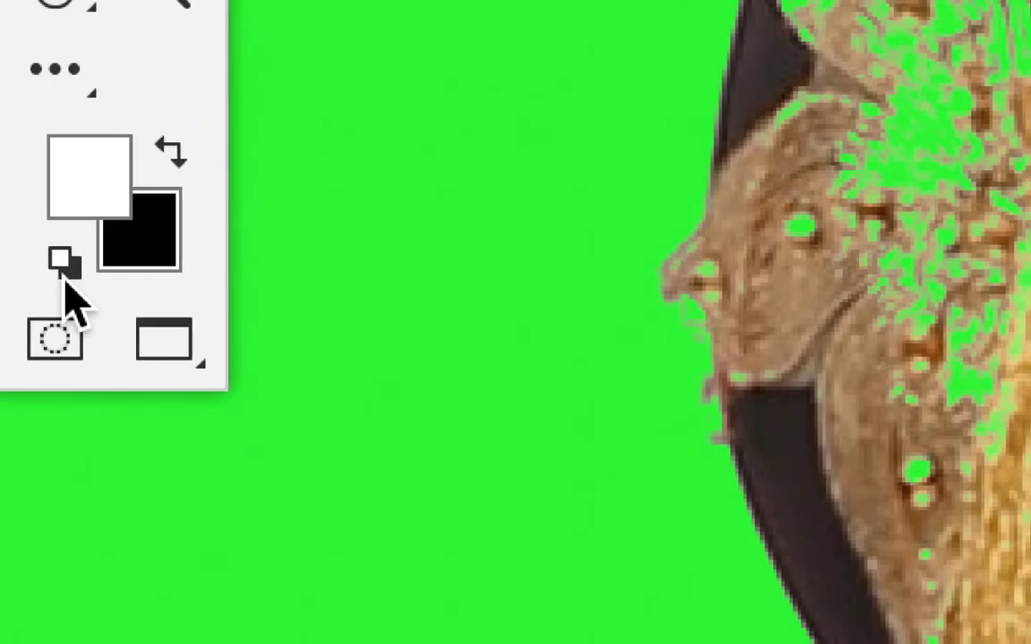
{"action": "left_click", "coordinate": [65, 279]}
{"action": "key", "text": "x"}
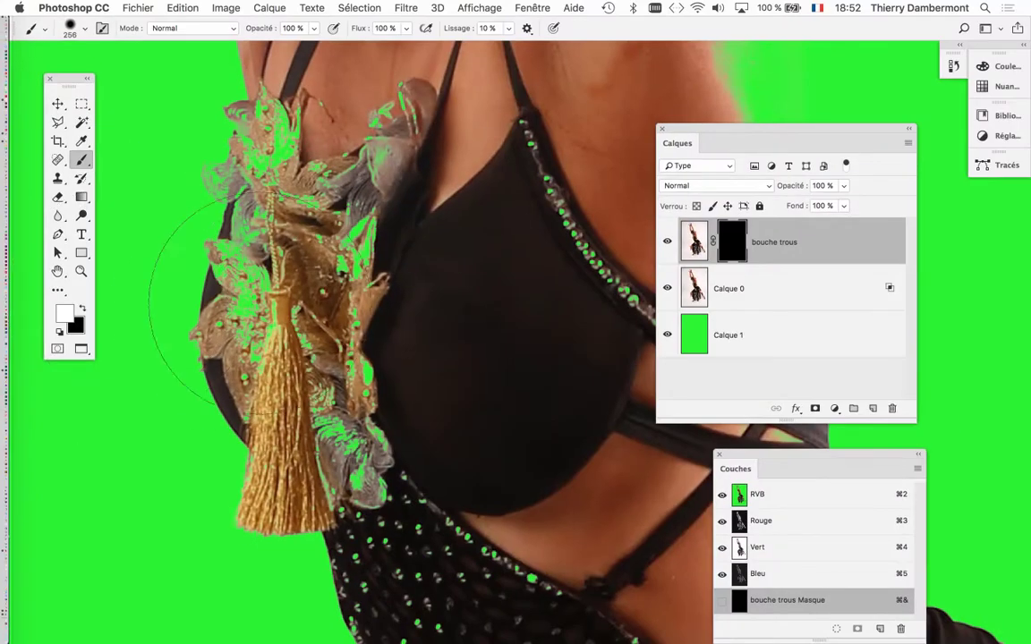
- Shrink the brush and paint white on the mask over the petal holes near the strap
{"action": "scroll", "coordinate": [304, 309], "scroll_direction": "down", "scroll_amount": 5}
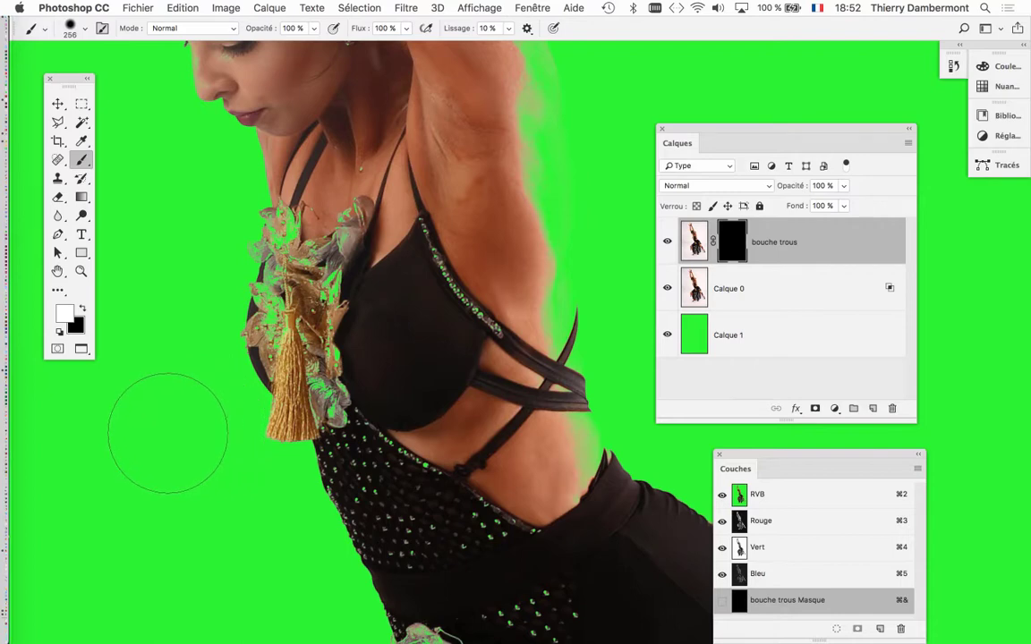
{"action": "mouse_move", "coordinate": [177, 452]}
{"action": "left_mouse_down"}
{"action": "mouse_move", "coordinate": [95, 467]}
{"action": "mouse_move", "coordinate": [188, 462]}
{"action": "mouse_move", "coordinate": [61, 467]}
{"action": "mouse_move", "coordinate": [171, 469]}
{"action": "mouse_move", "coordinate": [67, 474]}
{"action": "mouse_move", "coordinate": [170, 467]}
{"action": "mouse_move", "coordinate": [85, 469]}
{"action": "mouse_move", "coordinate": [150, 320]}
{"action": "left_mouse_up"}
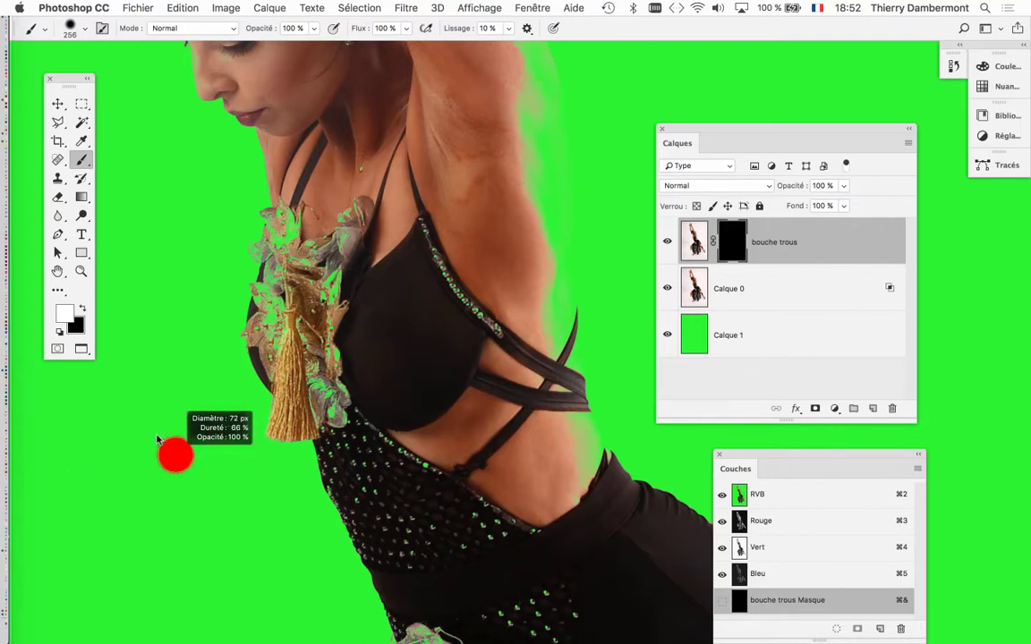
{"action": "mouse_move", "coordinate": [157, 438]}
{"action": "left_mouse_down"}
{"action": "mouse_move", "coordinate": [152, 410]}
{"action": "mouse_move", "coordinate": [124, 414]}
{"action": "mouse_move", "coordinate": [149, 420]}
{"action": "mouse_move", "coordinate": [231, 355]}
{"action": "left_mouse_up"}
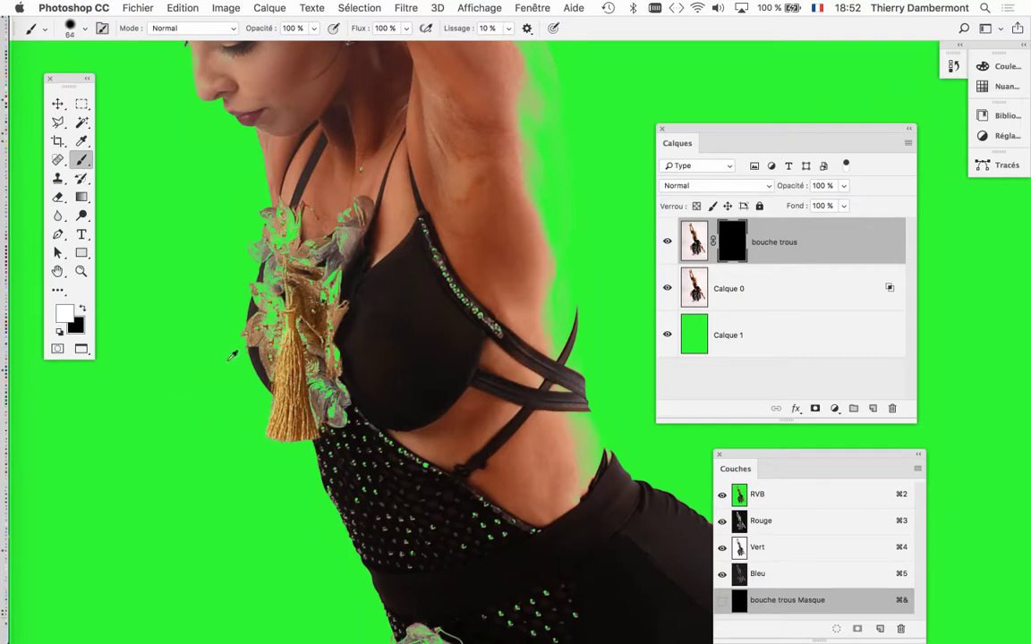
{"action": "scroll", "coordinate": [286, 323], "scroll_direction": "up", "scroll_amount": 3}
{"action": "left_click_drag", "start_coordinate": [358, 219], "coordinate": [412, 219]}
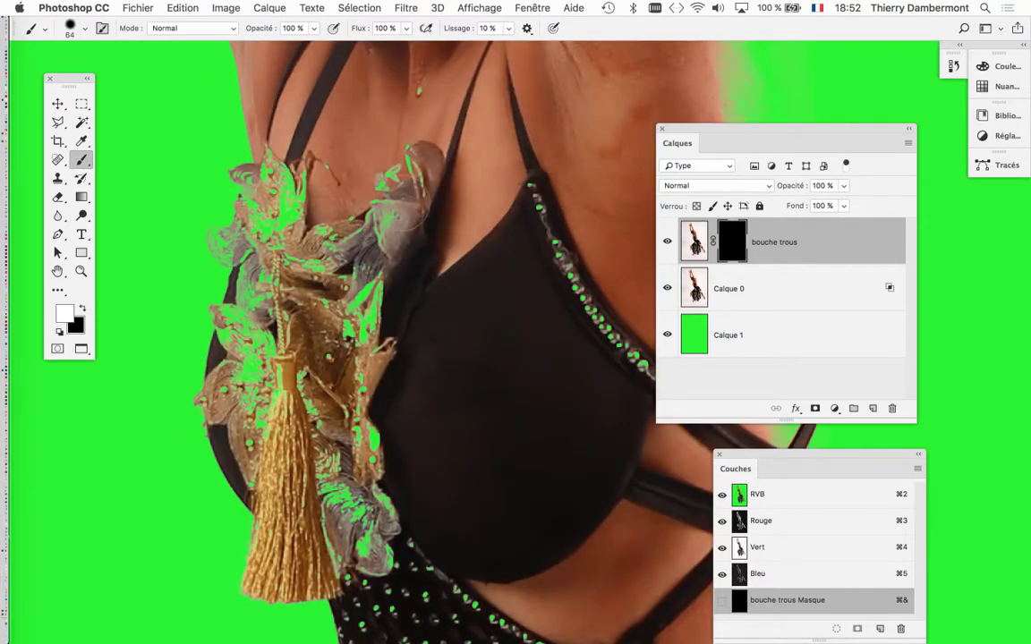
{"action": "left_click_drag", "start_coordinate": [353, 237], "coordinate": [313, 304]}
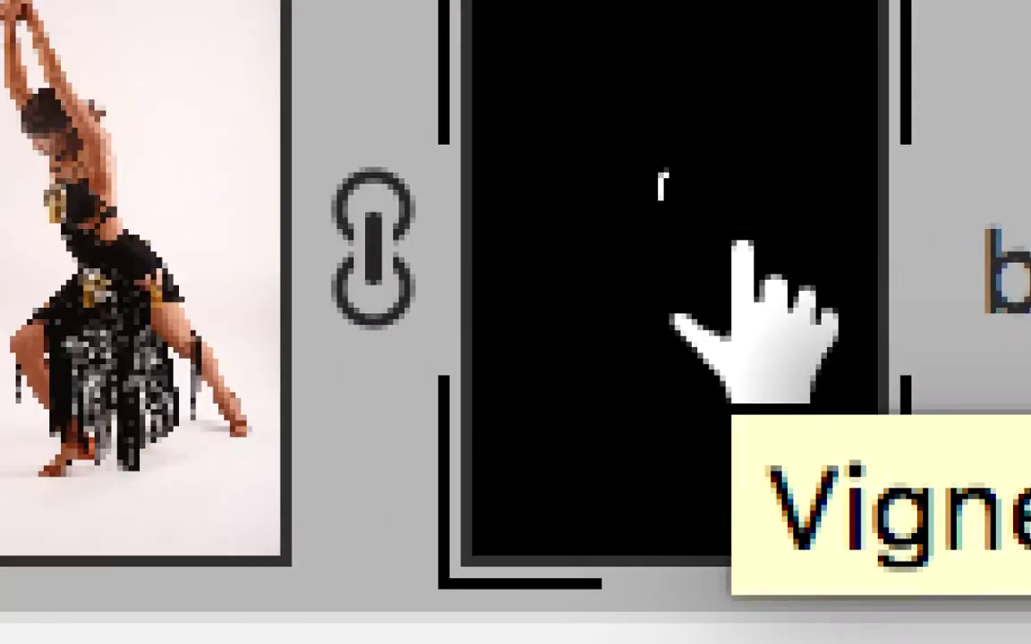
- Paint white over green spots on the ornament's right edge and upper-left petals with a 23 px brush
{"action": "left_click", "coordinate": [736, 246]}
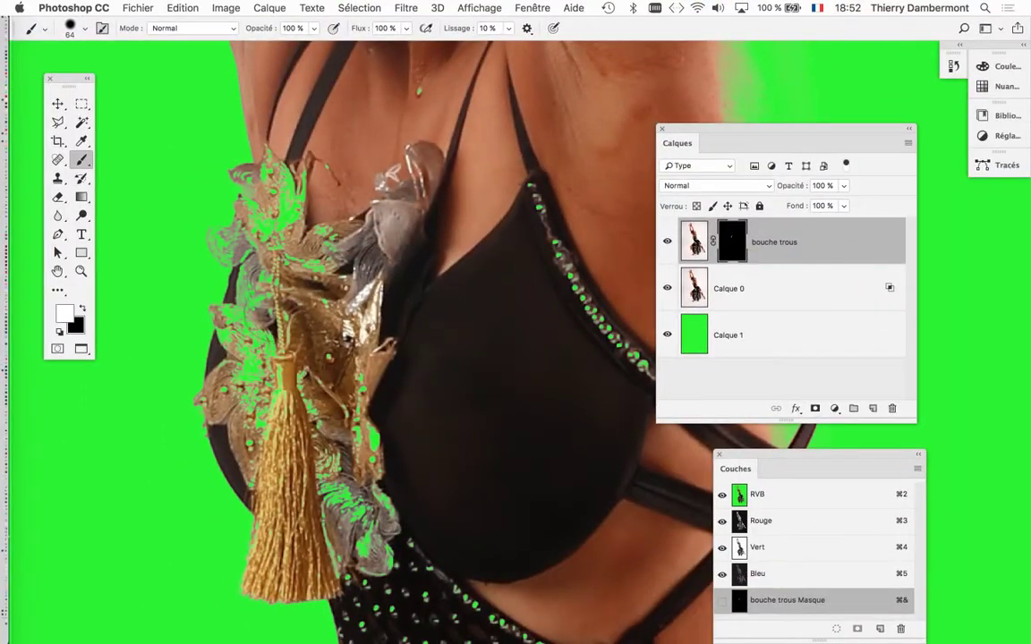
{"action": "scroll", "coordinate": [231, 301], "scroll_direction": "up", "scroll_amount": 2}
{"action": "scroll", "coordinate": [260, 322], "scroll_direction": "up", "scroll_amount": 4}
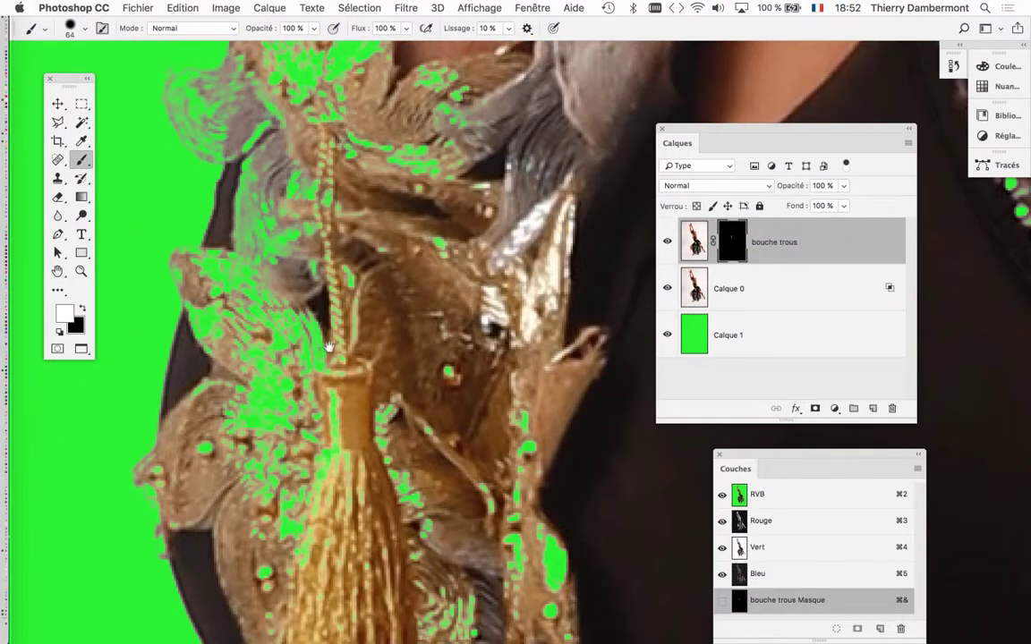
{"action": "scroll", "coordinate": [328, 347], "scroll_direction": "down", "scroll_amount": 3}
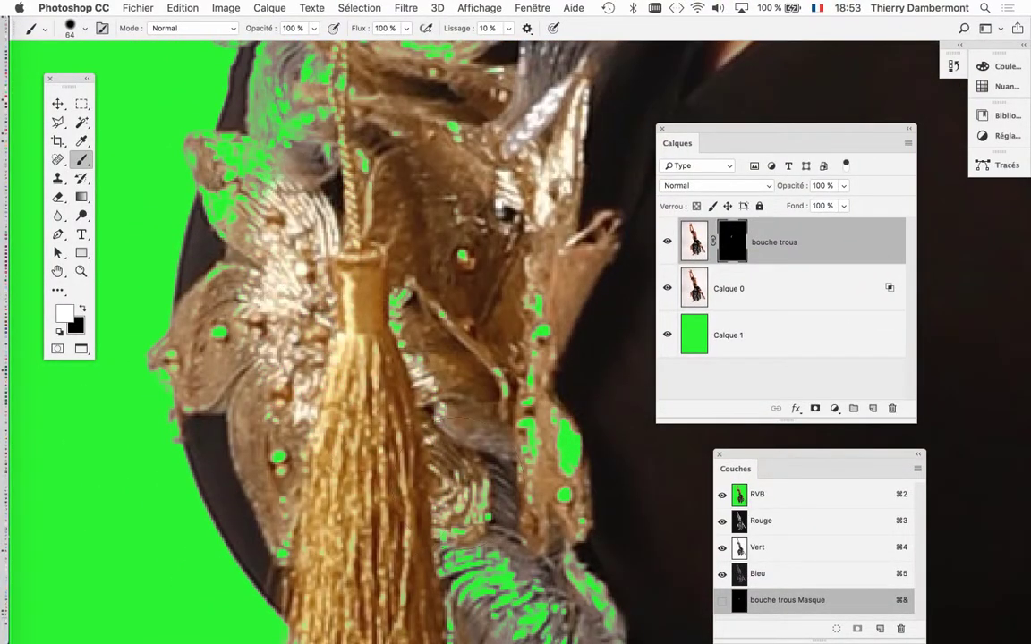
{"action": "left_click_drag", "start_coordinate": [479, 340], "coordinate": [537, 465]}
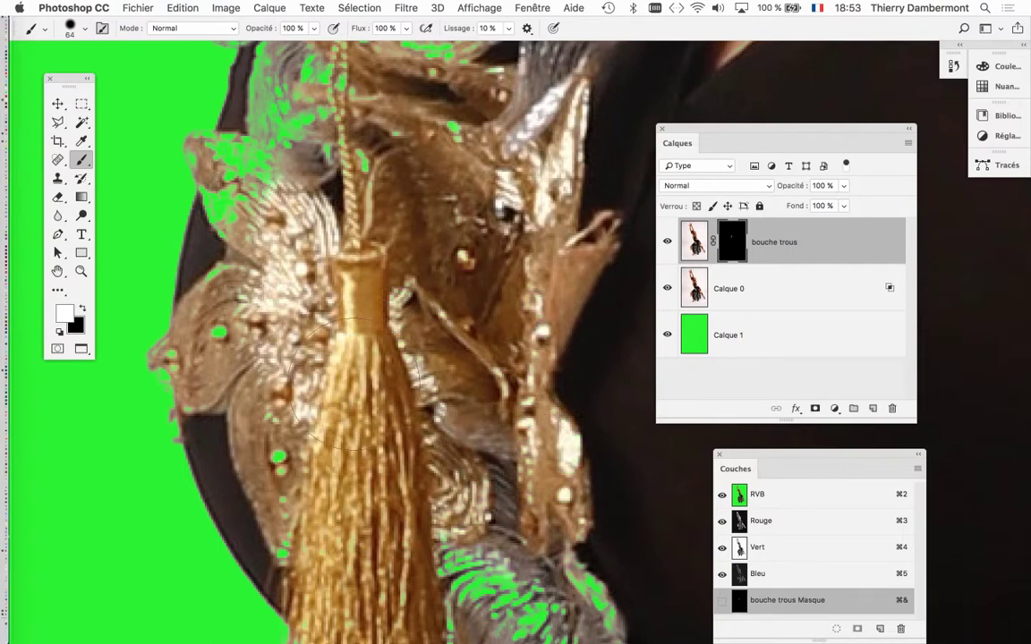
{"action": "left_click_drag", "start_coordinate": [414, 362], "coordinate": [369, 380]}
{"action": "left_click_drag", "start_coordinate": [324, 271], "coordinate": [309, 271]}
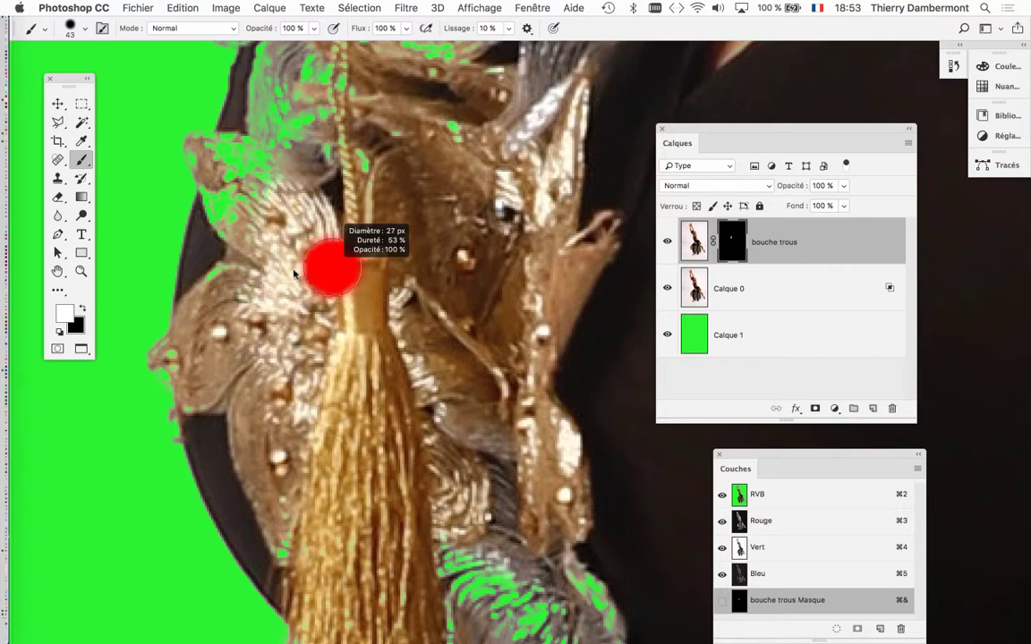
{"action": "mouse_move", "coordinate": [269, 191]}
{"action": "left_mouse_down"}
{"action": "mouse_move", "coordinate": [228, 148]}
{"action": "mouse_move", "coordinate": [198, 190]}
{"action": "left_mouse_up"}
{"action": "left_click_drag", "start_coordinate": [224, 154], "coordinate": [195, 126]}
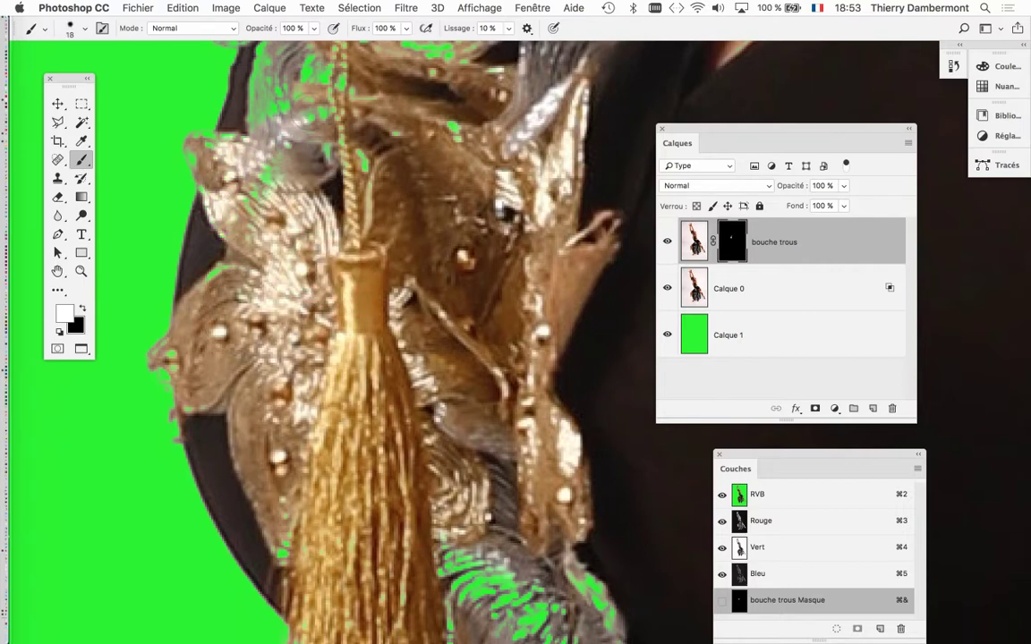
{"action": "left_click_drag", "start_coordinate": [265, 93], "coordinate": [234, 206]}
- Restore the silver ornament over green patches with a 44 px brush, then shrink it to 36 px
{"action": "left_click_drag", "start_coordinate": [433, 334], "coordinate": [501, 354]}
{"action": "scroll", "coordinate": [465, 345], "scroll_direction": "down", "scroll_amount": 3}
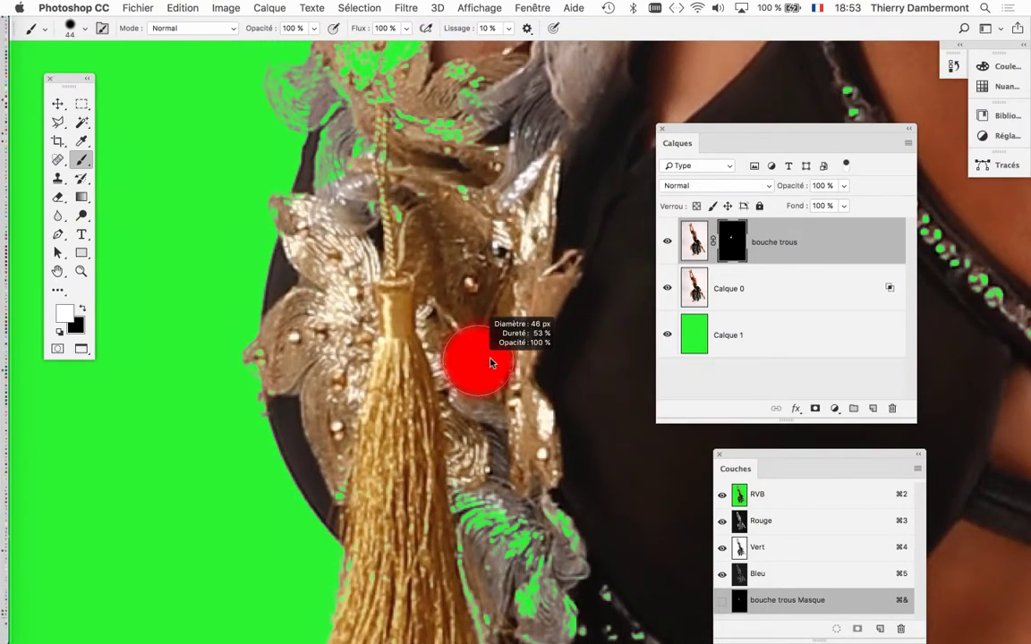
{"action": "scroll", "coordinate": [484, 354], "scroll_direction": "down", "scroll_amount": 5}
{"action": "mouse_move", "coordinate": [343, 294]}
{"action": "left_mouse_down"}
{"action": "mouse_move", "coordinate": [376, 323]}
{"action": "mouse_move", "coordinate": [382, 373]}
{"action": "mouse_move", "coordinate": [460, 448]}
{"action": "mouse_move", "coordinate": [482, 415]}
{"action": "mouse_move", "coordinate": [430, 467]}
{"action": "left_mouse_up"}
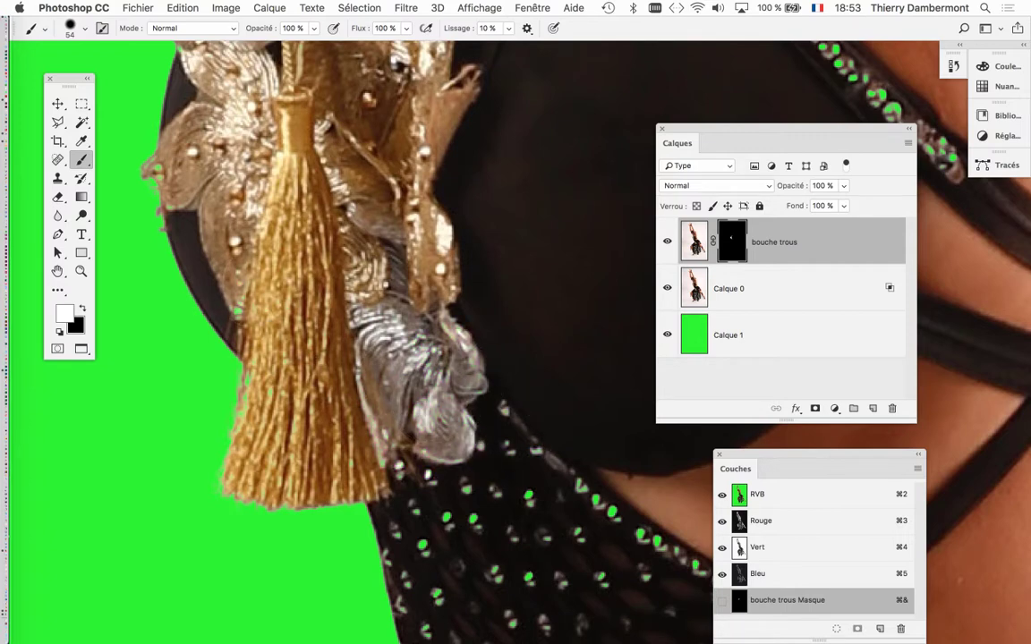
{"action": "scroll", "coordinate": [302, 524], "scroll_direction": "up", "scroll_amount": 6}
{"action": "scroll", "coordinate": [303, 523], "scroll_direction": "down", "scroll_amount": 3}
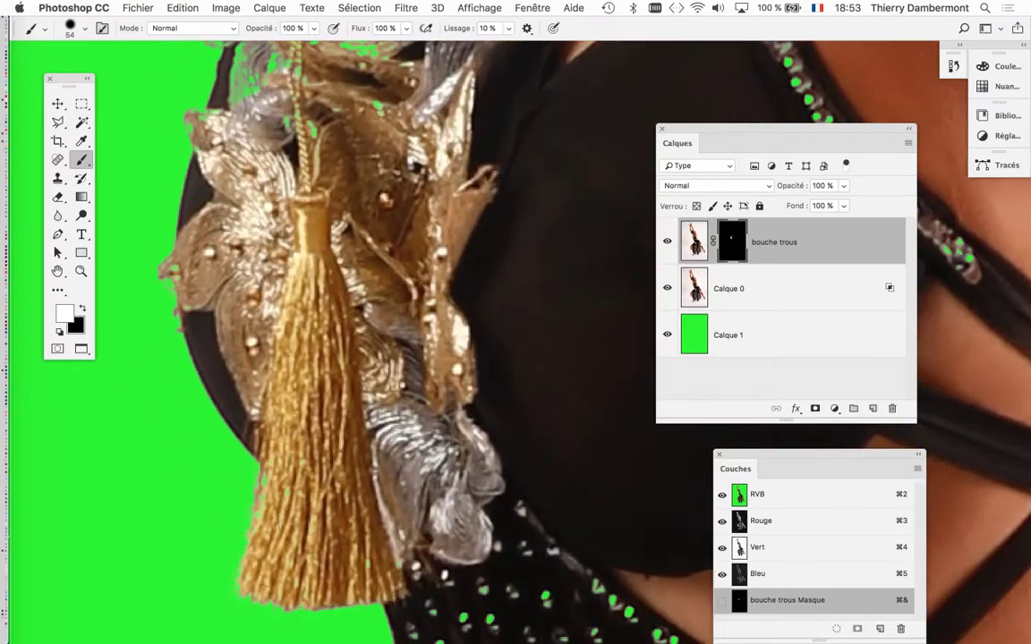
{"action": "left_click_drag", "start_coordinate": [303, 523], "coordinate": [274, 463]}
{"action": "scroll", "coordinate": [358, 336], "scroll_direction": "up", "scroll_amount": 5}
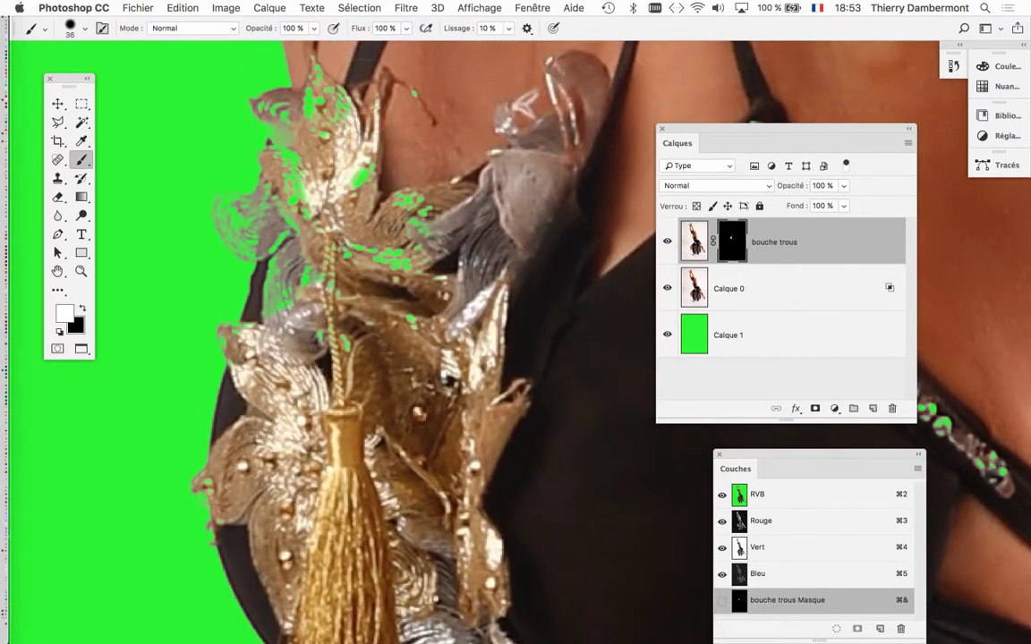
- Fill the green specks on the jewellery below the neck with a 22 px brush, then zoom out to check
{"action": "mouse_move", "coordinate": [326, 159]}
{"action": "left_mouse_down"}
{"action": "mouse_move", "coordinate": [358, 235]}
{"action": "mouse_move", "coordinate": [269, 165]}
{"action": "left_mouse_up"}
{"action": "left_click_drag", "start_coordinate": [299, 207], "coordinate": [284, 205]}
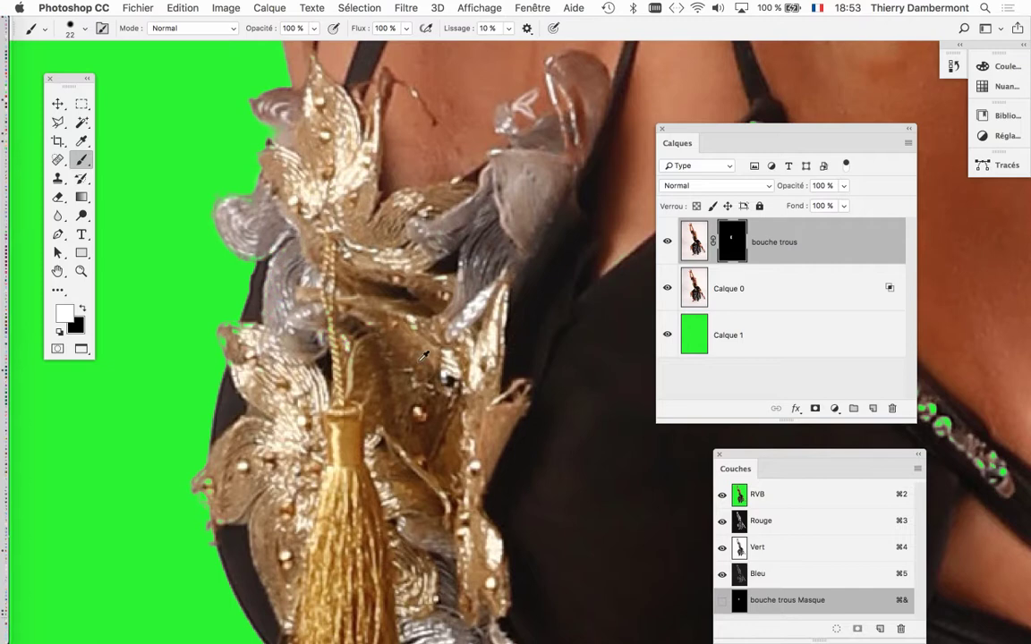
{"action": "scroll", "coordinate": [423, 356], "scroll_direction": "down", "scroll_amount": 3}
{"action": "scroll", "coordinate": [422, 362], "scroll_direction": "down", "scroll_amount": 2}
{"action": "scroll", "coordinate": [421, 371], "scroll_direction": "down", "scroll_amount": 1}
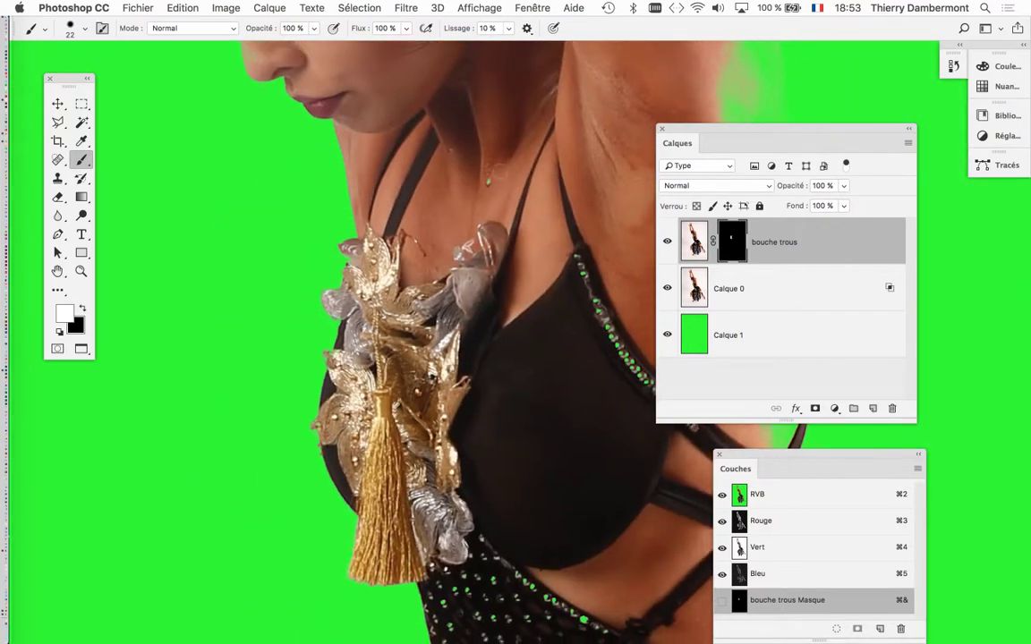
{"action": "scroll", "coordinate": [489, 183], "scroll_direction": "up", "scroll_amount": 2}
{"action": "scroll", "coordinate": [486, 177], "scroll_direction": "up", "scroll_amount": 3}
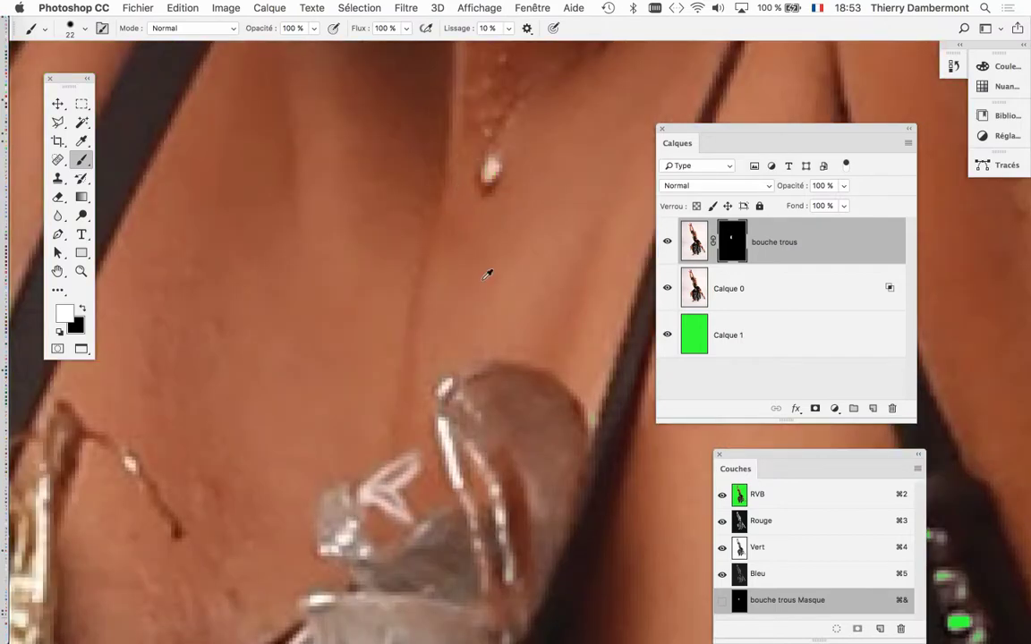
{"action": "scroll", "coordinate": [488, 273], "scroll_direction": "down", "scroll_amount": 2}
{"action": "scroll", "coordinate": [483, 303], "scroll_direction": "down", "scroll_amount": 2}
{"action": "scroll", "coordinate": [413, 311], "scroll_direction": "down", "scroll_amount": 5}
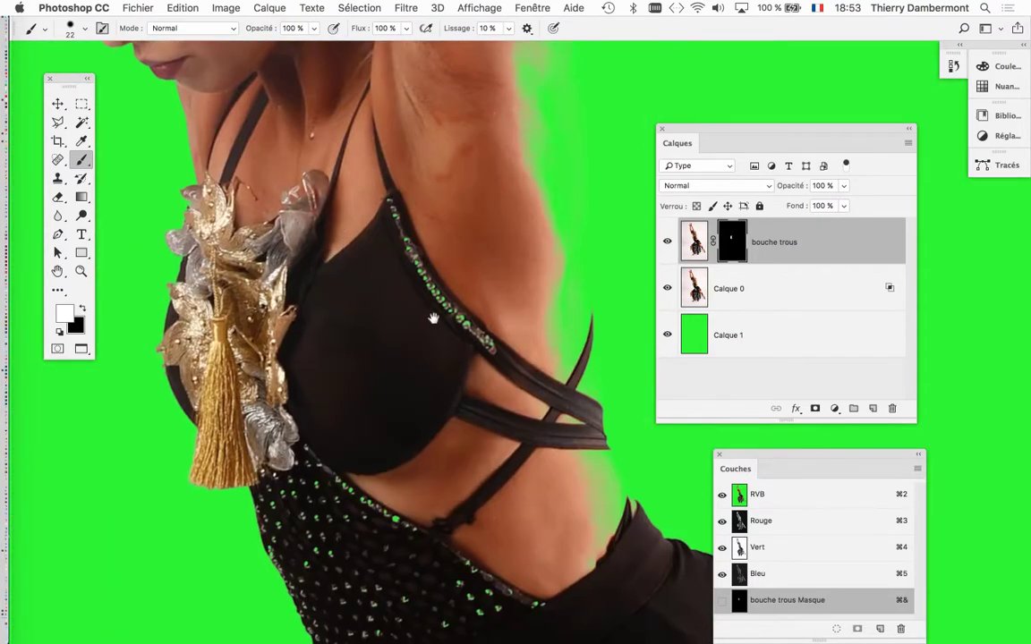
{"action": "scroll", "coordinate": [437, 322], "scroll_direction": "down", "scroll_amount": 3}
{"action": "scroll", "coordinate": [306, 177], "scroll_direction": "up", "scroll_amount": 3}
{"action": "scroll", "coordinate": [278, 139], "scroll_direction": "up", "scroll_amount": 1}
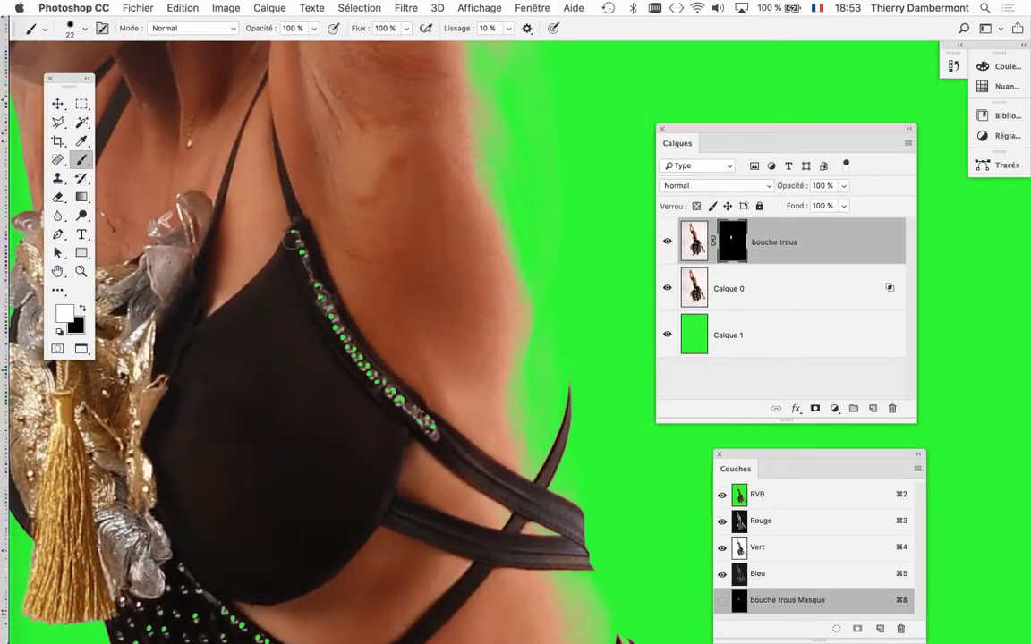
- Enlarge the brush to 70 px, zoom in, then shrink it to 16 px for fine work
{"action": "key", "text": "bracketright"}
{"action": "key", "text": "bracketright"}
{"action": "key", "text": "bracketright"}
{"action": "scroll", "coordinate": [410, 434], "scroll_direction": "down", "scroll_amount": 2}
{"action": "scroll", "coordinate": [394, 428], "scroll_direction": "down", "scroll_amount": 2}
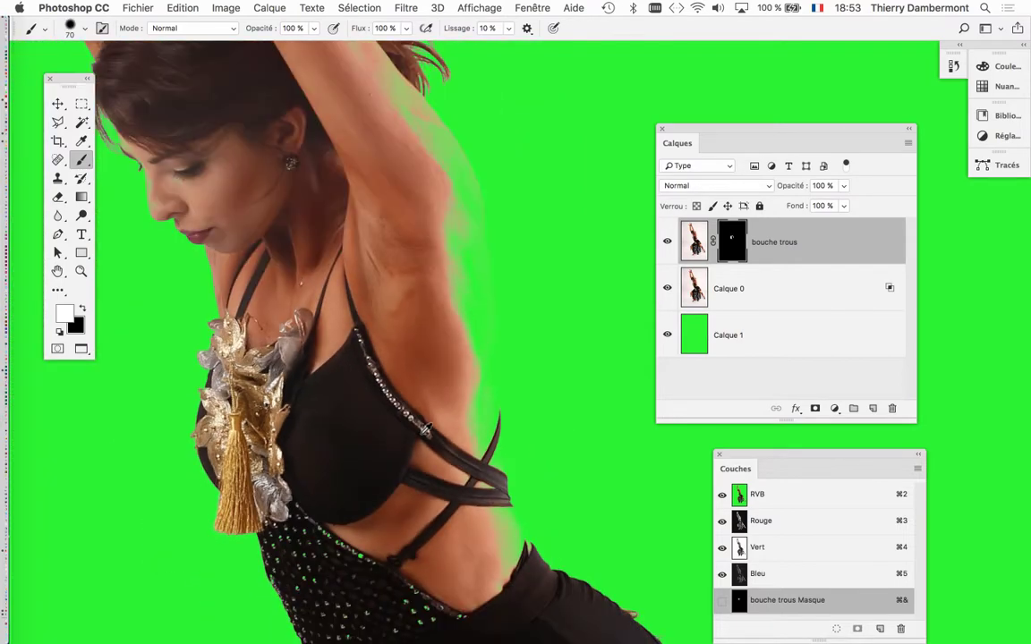
{"action": "scroll", "coordinate": [376, 425], "scroll_direction": "down", "scroll_amount": 2}
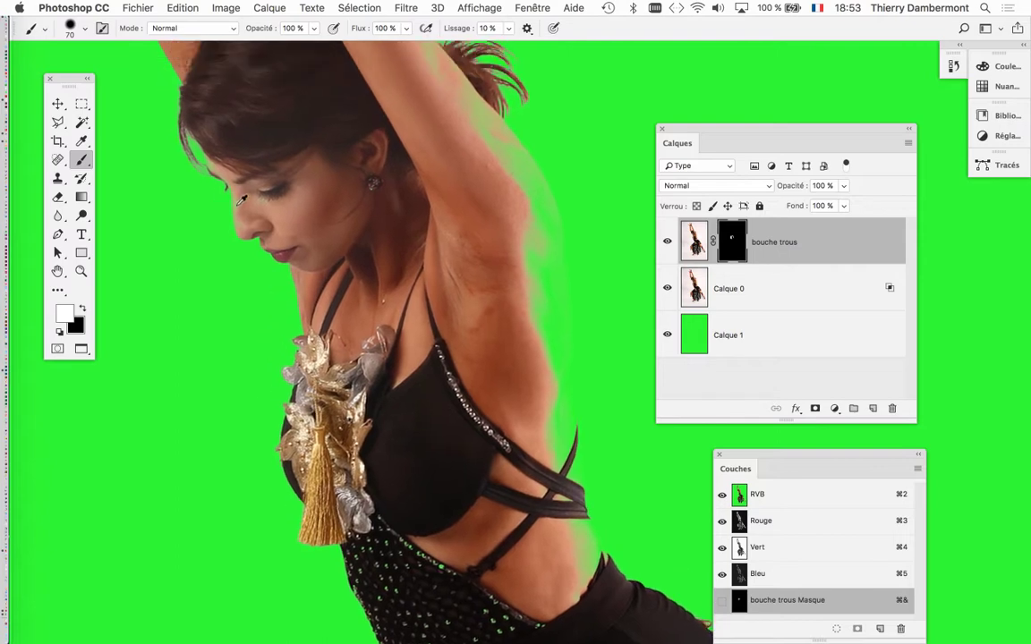
{"action": "scroll", "coordinate": [261, 206], "scroll_direction": "up", "scroll_amount": 5}
{"action": "left_click_drag", "start_coordinate": [355, 217], "coordinate": [240, 185]}
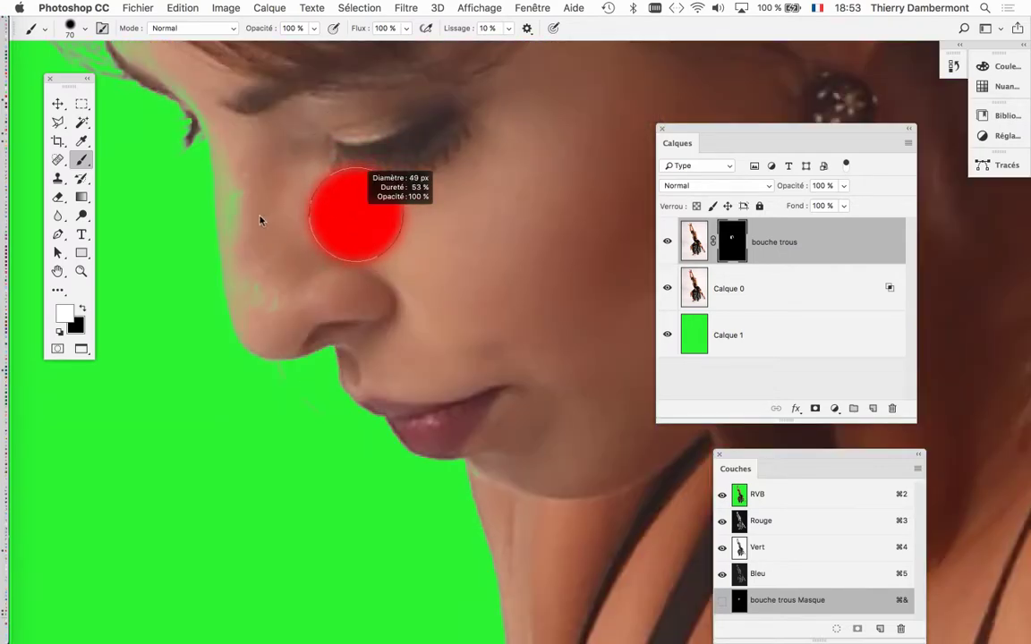